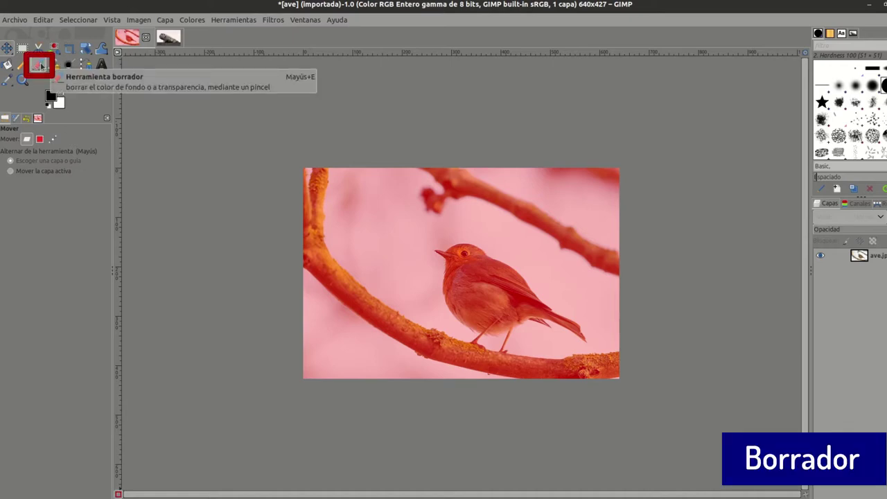
Set up the Eraser with the solid 2. Hardness 100 brush at size 66.
{"action": "left_click", "coordinate": [40, 65]}
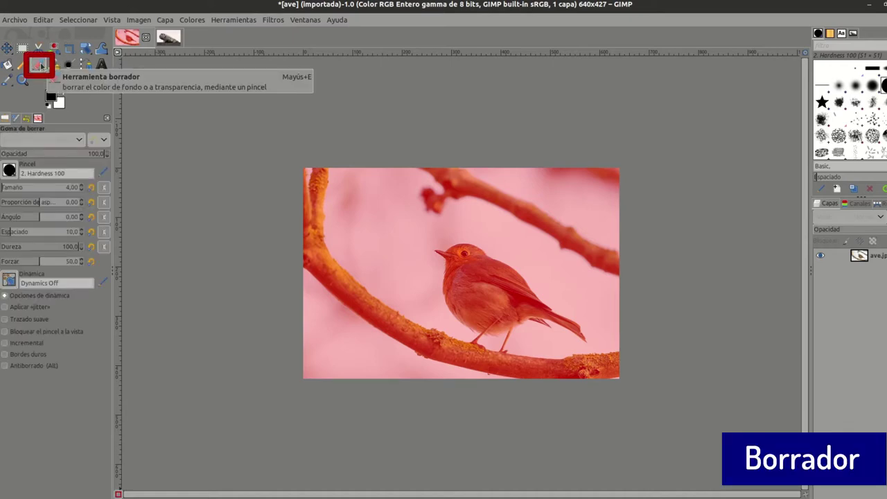
{"action": "left_click", "coordinate": [9, 170]}
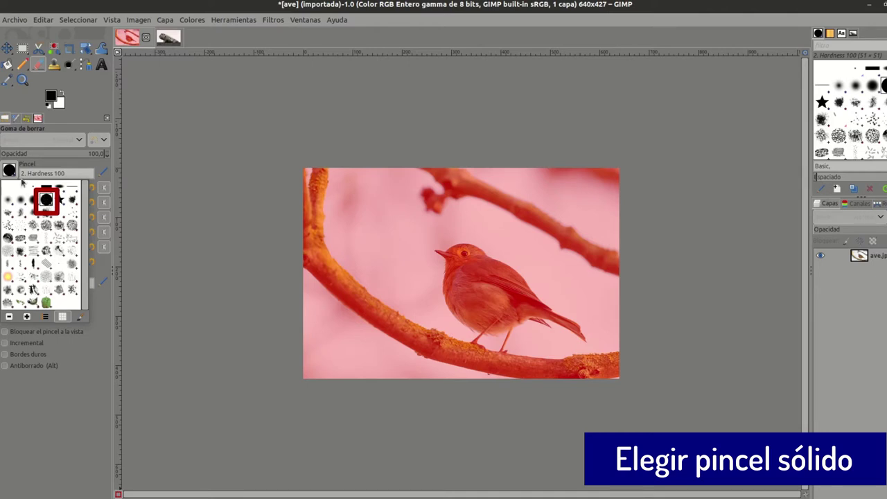
{"action": "left_click", "coordinate": [22, 182]}
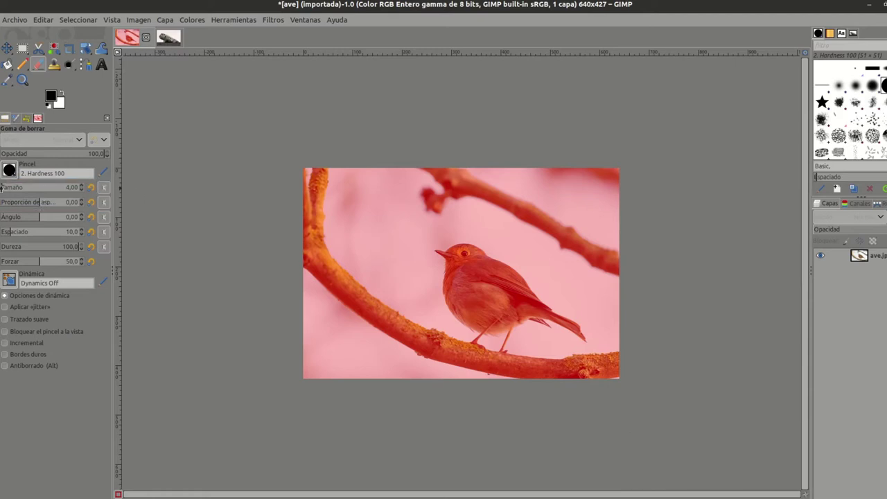
{"action": "left_click_drag", "start_coordinate": [9, 191], "coordinate": [14, 187]}
{"action": "scroll", "coordinate": [485, 301], "scroll_direction": "up", "scroll_amount": 3}
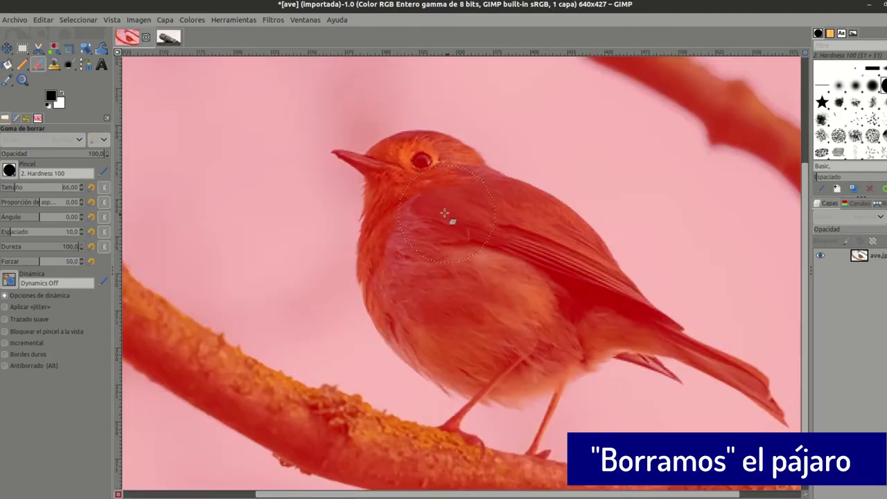
Erase the red mask over the bird's body, refining the beak, tail and legs with brush size 4.
{"action": "mouse_move", "coordinate": [415, 185]}
{"action": "left_mouse_down"}
{"action": "mouse_move", "coordinate": [561, 254]}
{"action": "mouse_move", "coordinate": [589, 304]}
{"action": "mouse_move", "coordinate": [556, 332]}
{"action": "mouse_move", "coordinate": [502, 354]}
{"action": "mouse_move", "coordinate": [442, 332]}
{"action": "mouse_move", "coordinate": [401, 258]}
{"action": "mouse_move", "coordinate": [506, 287]}
{"action": "left_mouse_up"}
{"action": "scroll", "coordinate": [9, 187], "scroll_direction": "down", "scroll_amount": 6}
{"action": "mouse_move", "coordinate": [645, 305]}
{"action": "left_mouse_down"}
{"action": "mouse_move", "coordinate": [624, 300]}
{"action": "mouse_move", "coordinate": [681, 345]}
{"action": "mouse_move", "coordinate": [756, 383]}
{"action": "mouse_move", "coordinate": [632, 338]}
{"action": "mouse_move", "coordinate": [590, 364]}
{"action": "left_mouse_up"}
{"action": "scroll", "coordinate": [7, 187], "scroll_direction": "down", "scroll_amount": 15}
{"action": "mouse_move", "coordinate": [352, 160]}
{"action": "left_mouse_down"}
{"action": "mouse_move", "coordinate": [345, 157]}
{"action": "mouse_move", "coordinate": [363, 165]}
{"action": "left_mouse_up"}
{"action": "mouse_move", "coordinate": [648, 362]}
{"action": "left_mouse_down"}
{"action": "mouse_move", "coordinate": [668, 375]}
{"action": "mouse_move", "coordinate": [646, 361]}
{"action": "left_mouse_up"}
{"action": "mouse_move", "coordinate": [771, 396]}
{"action": "left_mouse_down"}
{"action": "mouse_move", "coordinate": [785, 419]}
{"action": "mouse_move", "coordinate": [766, 411]}
{"action": "left_mouse_up"}
{"action": "mouse_move", "coordinate": [561, 386]}
{"action": "left_mouse_down"}
{"action": "mouse_move", "coordinate": [534, 449]}
{"action": "mouse_move", "coordinate": [541, 455]}
{"action": "left_mouse_up"}
{"action": "mouse_move", "coordinate": [478, 413]}
{"action": "left_mouse_down"}
{"action": "mouse_move", "coordinate": [446, 427]}
{"action": "mouse_move", "coordinate": [475, 441]}
{"action": "left_mouse_up"}
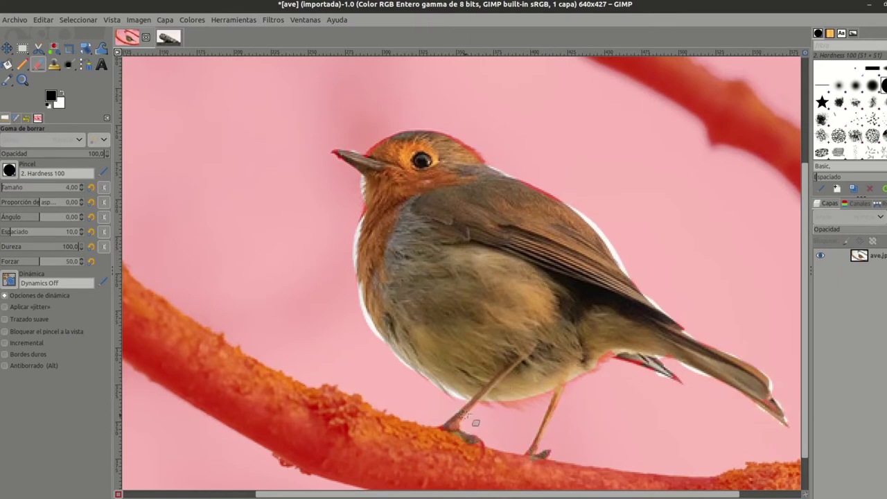
Repaint the mask with the Pencil along the bird's breast and back where the erasing went past its outline.
{"action": "left_click", "coordinate": [23, 65]}
{"action": "mouse_move", "coordinate": [358, 177]}
{"action": "left_mouse_down"}
{"action": "mouse_move", "coordinate": [357, 288]}
{"action": "mouse_move", "coordinate": [376, 335]}
{"action": "mouse_move", "coordinate": [405, 372]}
{"action": "mouse_move", "coordinate": [399, 363]}
{"action": "mouse_move", "coordinate": [477, 410]}
{"action": "left_mouse_up"}
{"action": "mouse_move", "coordinate": [567, 200]}
{"action": "left_mouse_down"}
{"action": "mouse_move", "coordinate": [604, 232]}
{"action": "mouse_move", "coordinate": [586, 219]}
{"action": "mouse_move", "coordinate": [654, 299]}
{"action": "left_mouse_up"}
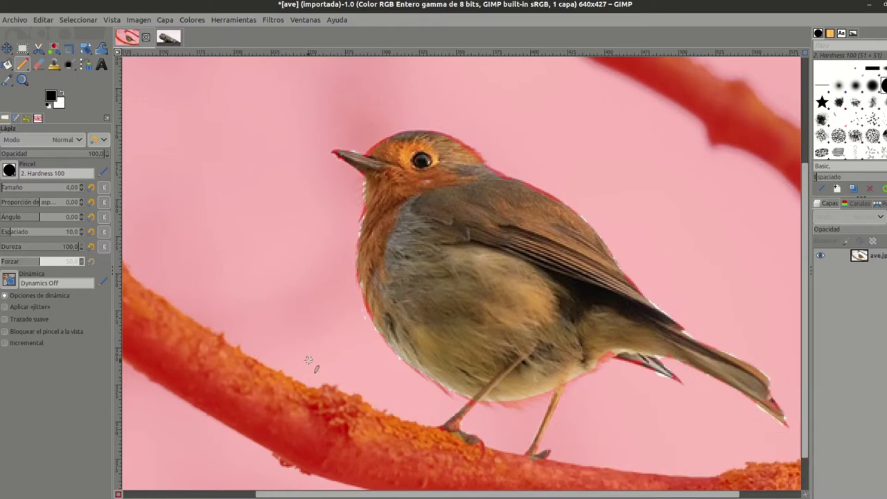
{"action": "key", "text": "shift+e"}
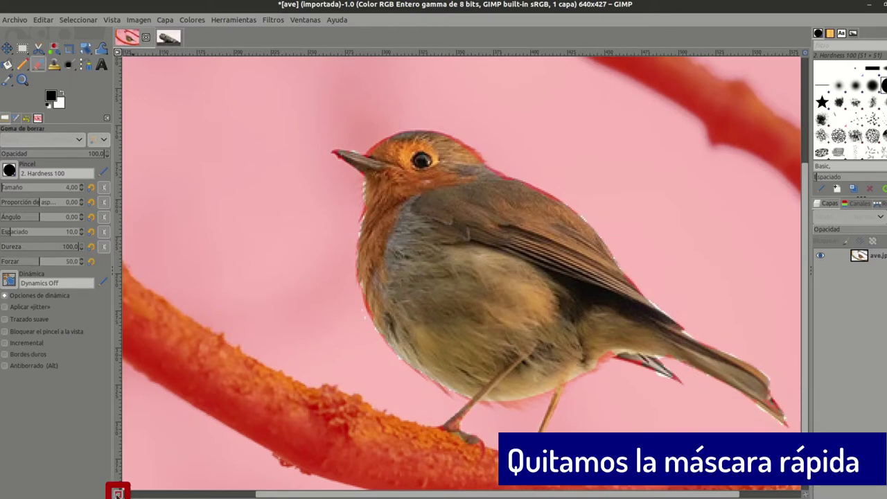
Turn off the quick mask and copy the selected bird.
{"action": "left_click", "coordinate": [117, 493]}
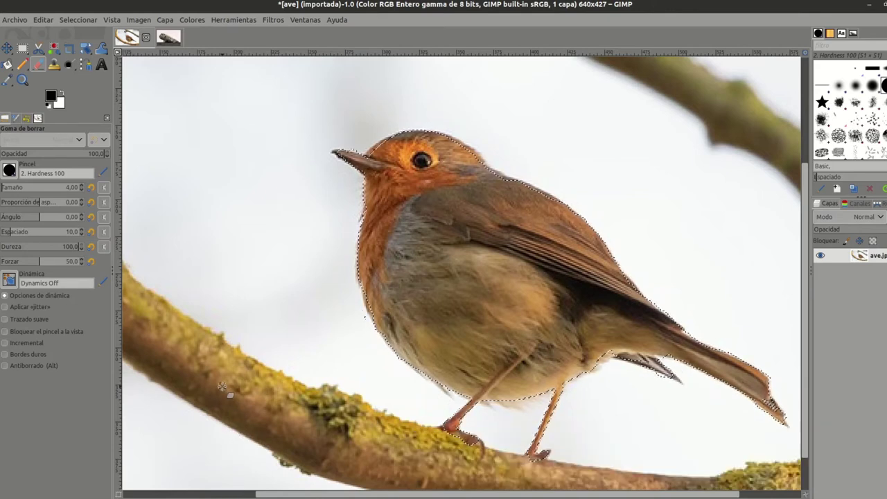
{"action": "key", "text": "ctrl+c"}
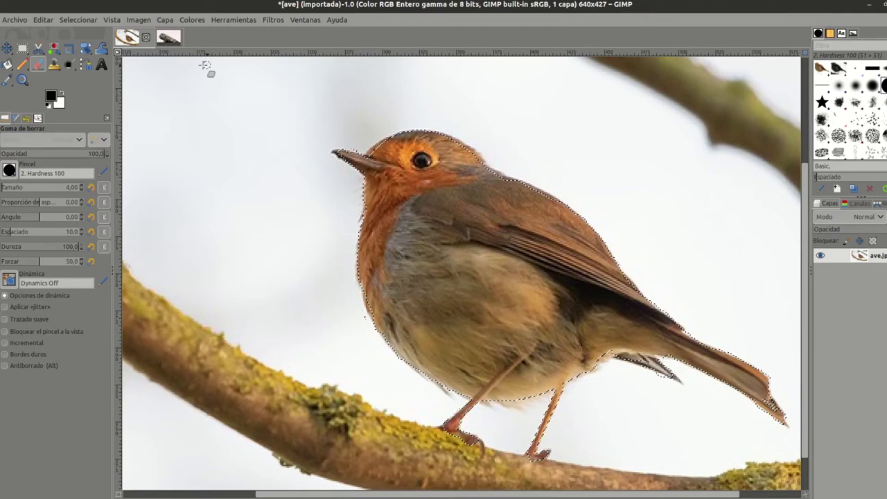
Paste the bird into the airplane image and move it into the sky above the rear fuselage.
{"action": "left_click", "coordinate": [169, 38]}
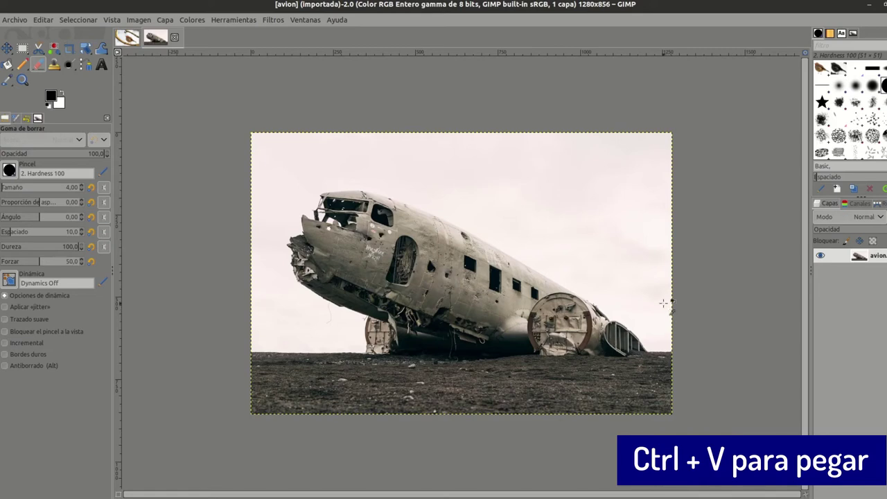
{"action": "key", "text": "ctrl+v"}
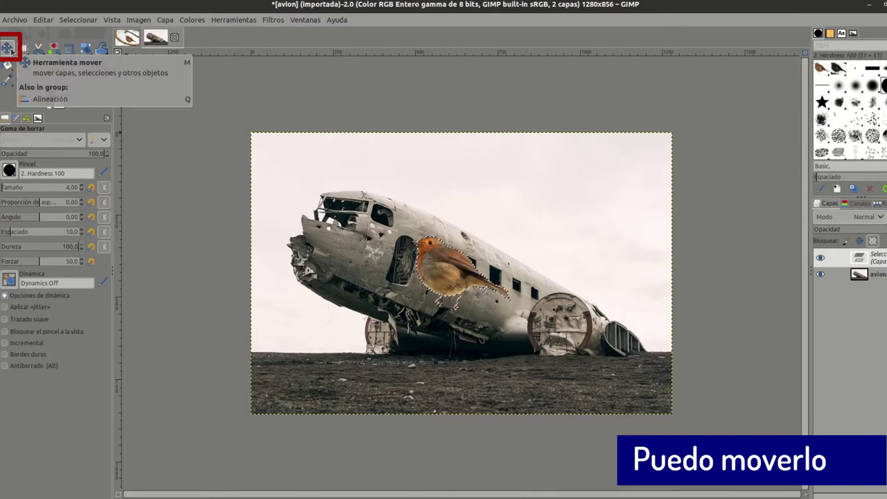
{"action": "left_click", "coordinate": [8, 48]}
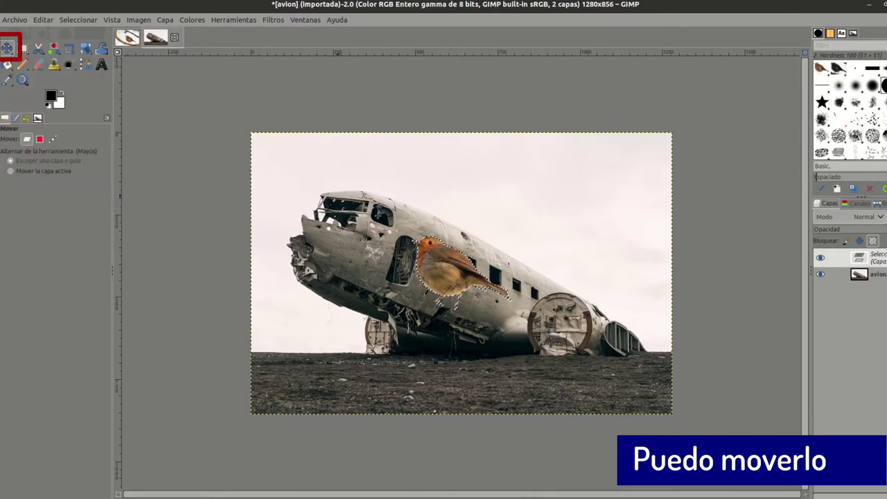
{"action": "left_click_drag", "start_coordinate": [411, 275], "coordinate": [498, 208]}
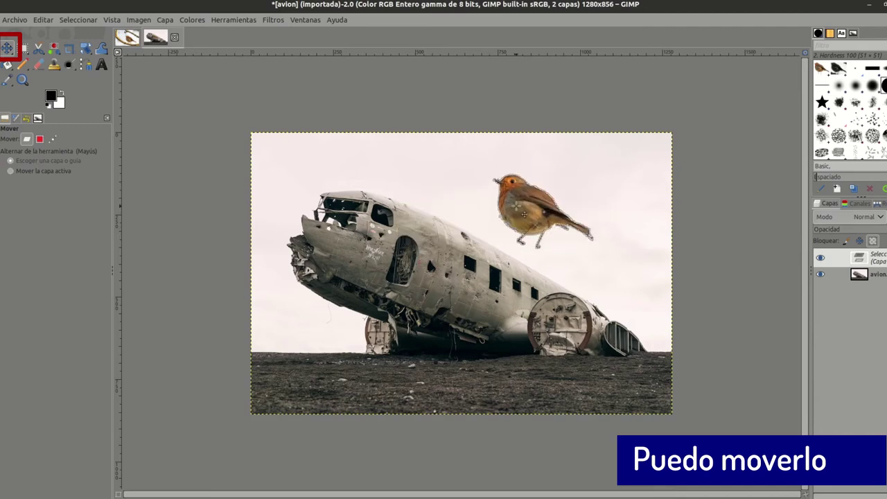
Scale the pasted bird proportionally down to 190 × 141 px.
{"action": "left_click", "coordinate": [87, 51]}
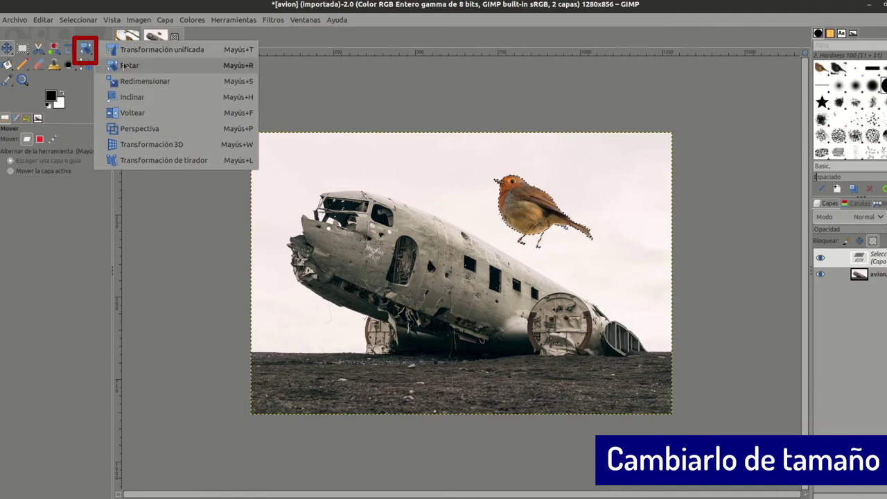
{"action": "left_click", "coordinate": [163, 88]}
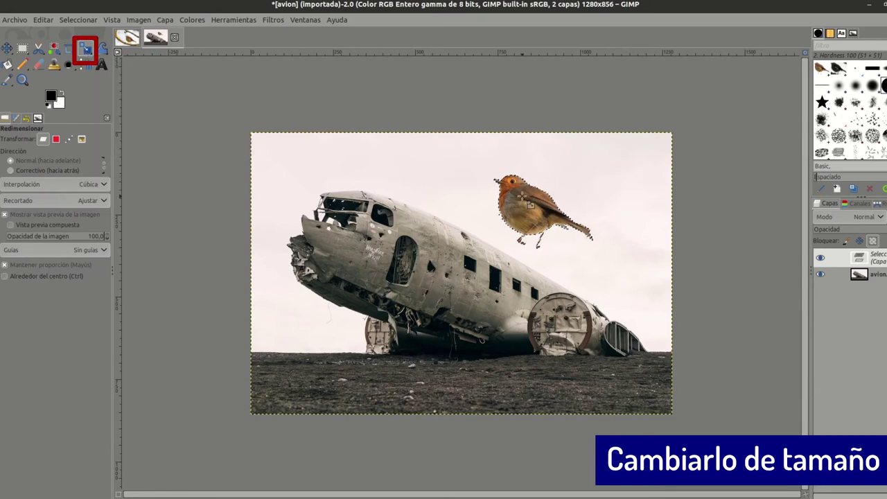
{"action": "left_click", "coordinate": [529, 203]}
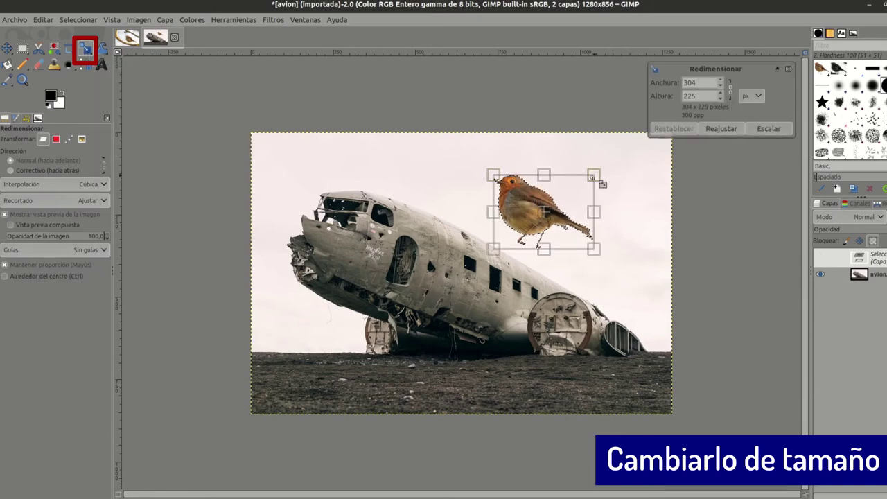
{"action": "left_click_drag", "start_coordinate": [602, 184], "coordinate": [578, 194]}
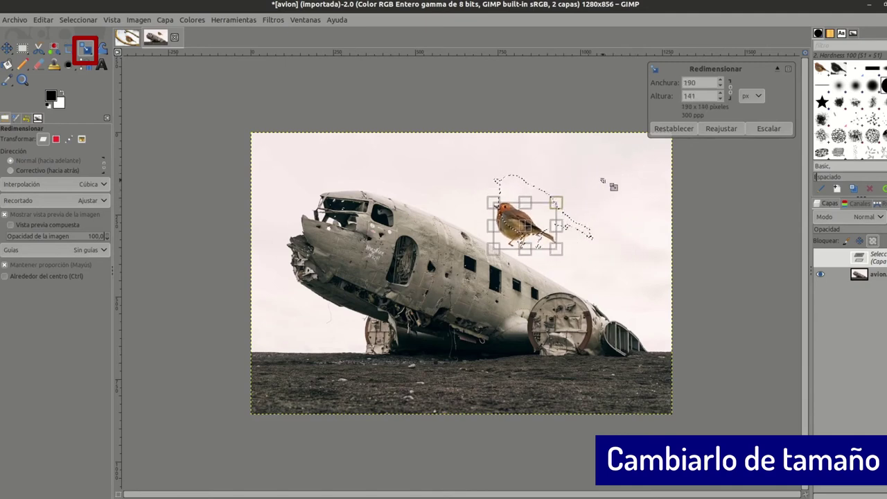
{"action": "left_click", "coordinate": [768, 129]}
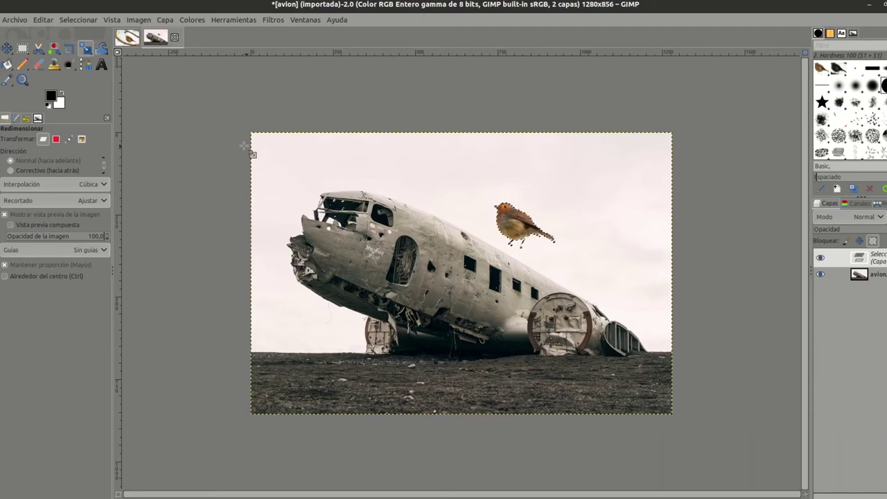
Move the scaled bird so that it stands on the airplane's cockpit roof.
{"action": "left_click", "coordinate": [5, 48]}
{"action": "left_click_drag", "start_coordinate": [508, 225], "coordinate": [375, 172]}
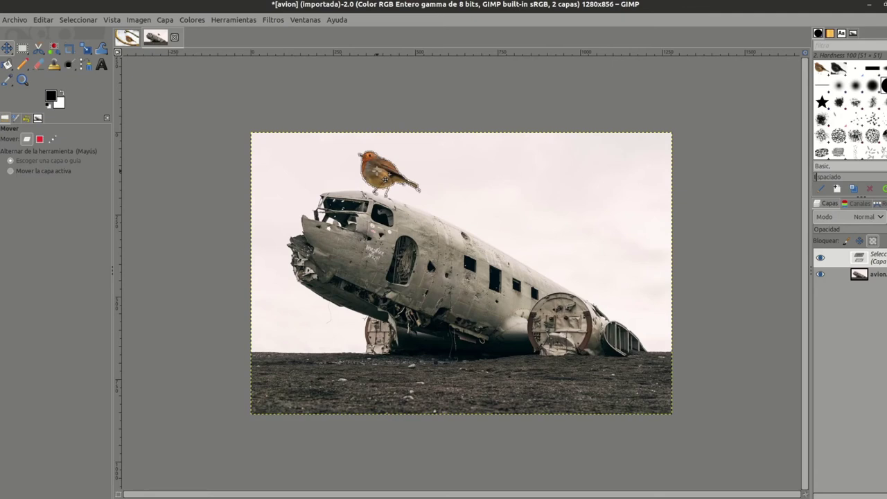
{"action": "left_click_drag", "start_coordinate": [374, 173], "coordinate": [374, 172]}
Rotate the bird by 1.51° and shift it slightly left on the cockpit roof.
{"action": "right_click", "coordinate": [86, 48]}
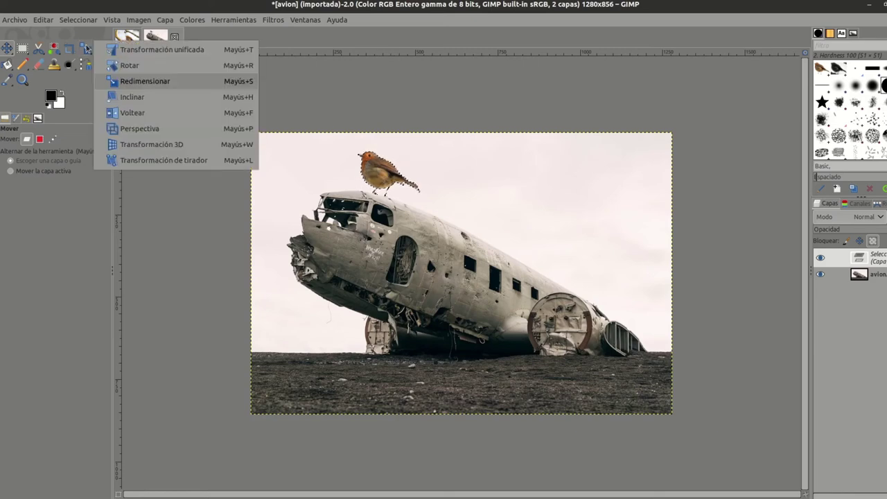
{"action": "left_click", "coordinate": [129, 65]}
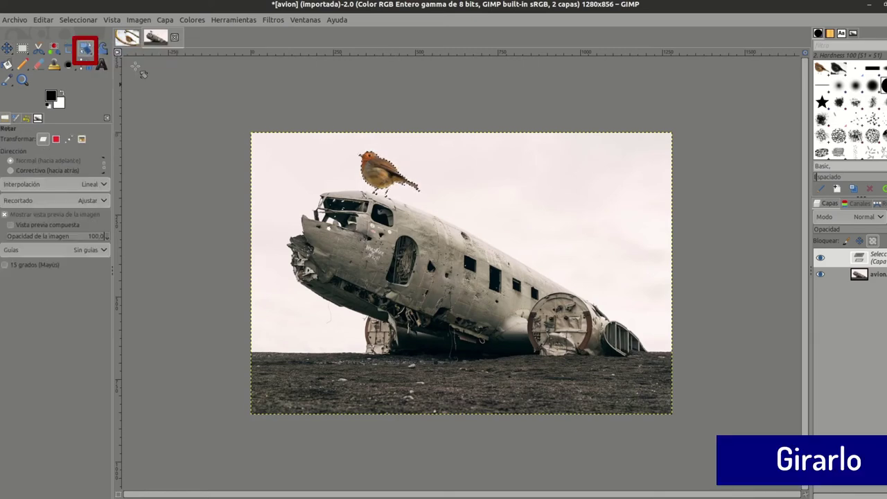
{"action": "left_click", "coordinate": [638, 137]}
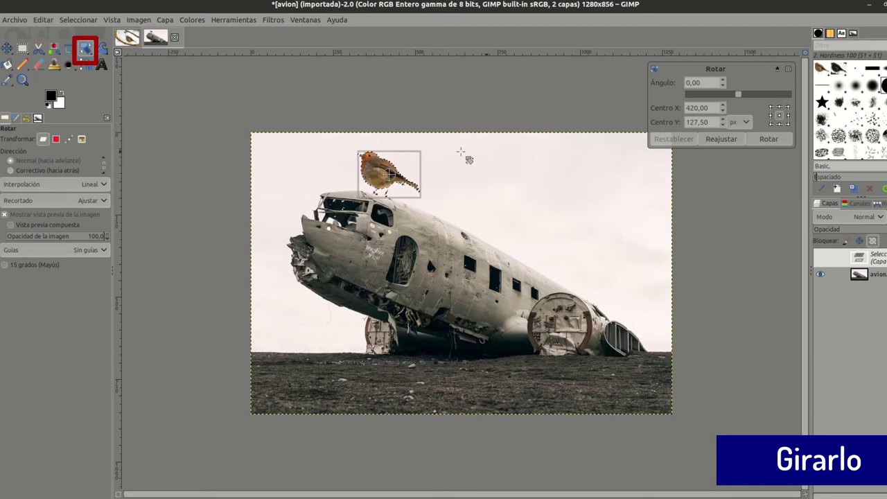
{"action": "mouse_move", "coordinate": [420, 159]}
{"action": "left_mouse_down"}
{"action": "mouse_move", "coordinate": [423, 173]}
{"action": "mouse_move", "coordinate": [403, 205]}
{"action": "mouse_move", "coordinate": [379, 207]}
{"action": "mouse_move", "coordinate": [355, 185]}
{"action": "mouse_move", "coordinate": [361, 155]}
{"action": "mouse_move", "coordinate": [395, 143]}
{"action": "mouse_move", "coordinate": [405, 160]}
{"action": "left_mouse_up"}
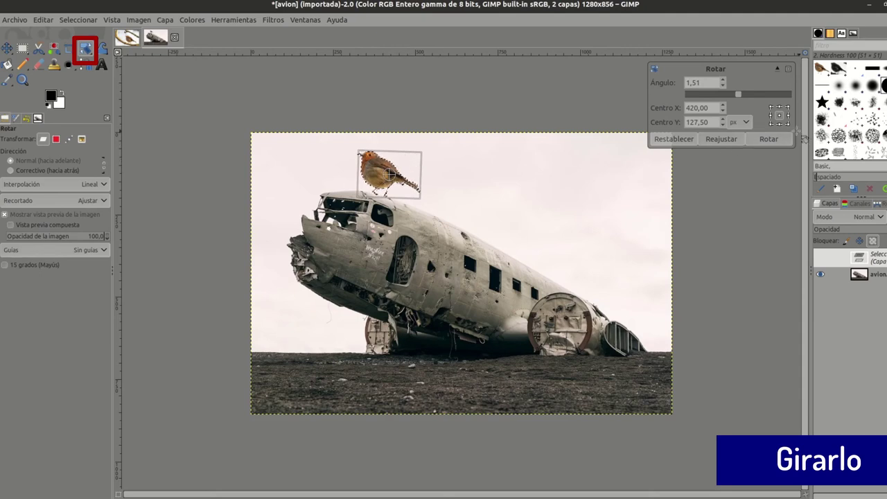
{"action": "left_click", "coordinate": [771, 138]}
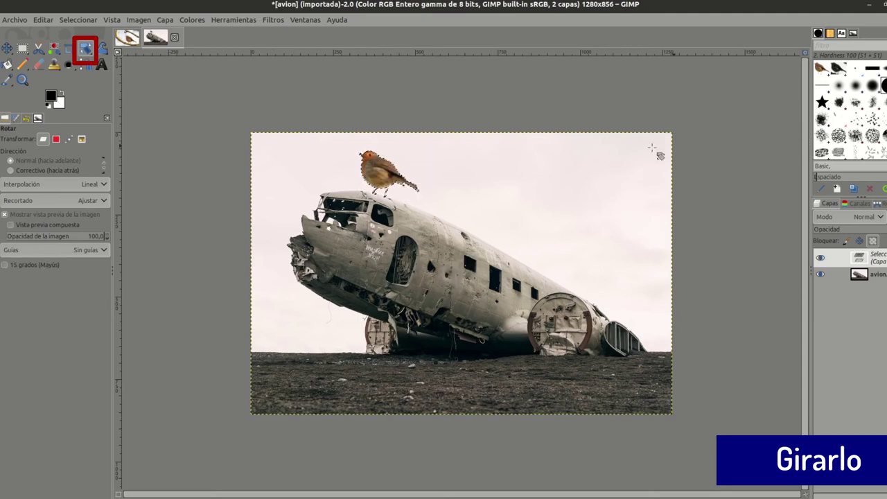
{"action": "left_click", "coordinate": [7, 49]}
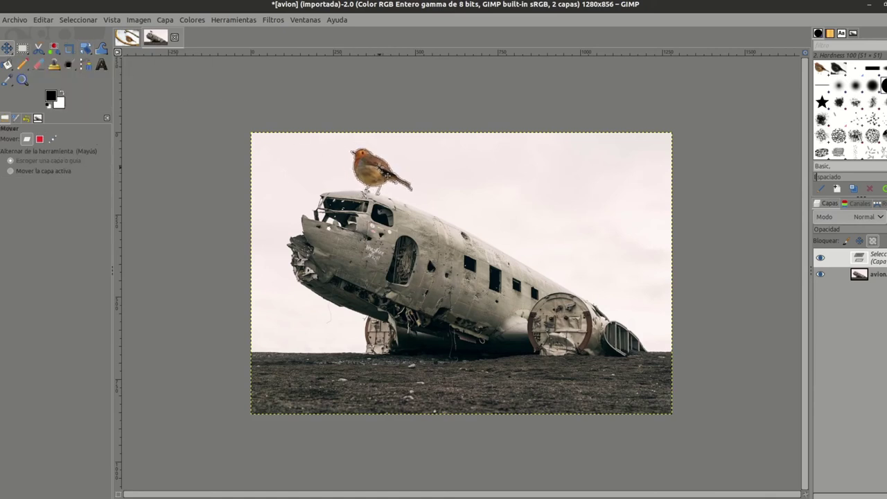
Choose the Flip tool and set its direction to Vertical.
{"action": "left_click", "coordinate": [86, 49]}
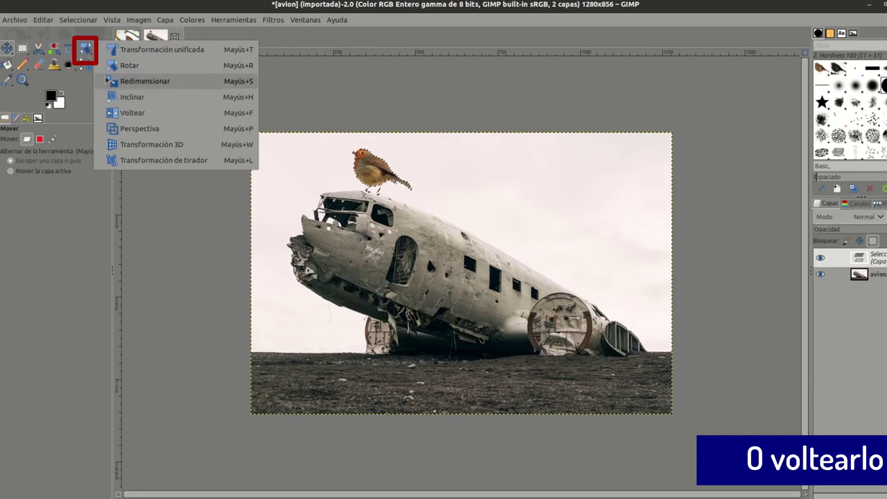
{"action": "left_click", "coordinate": [132, 112]}
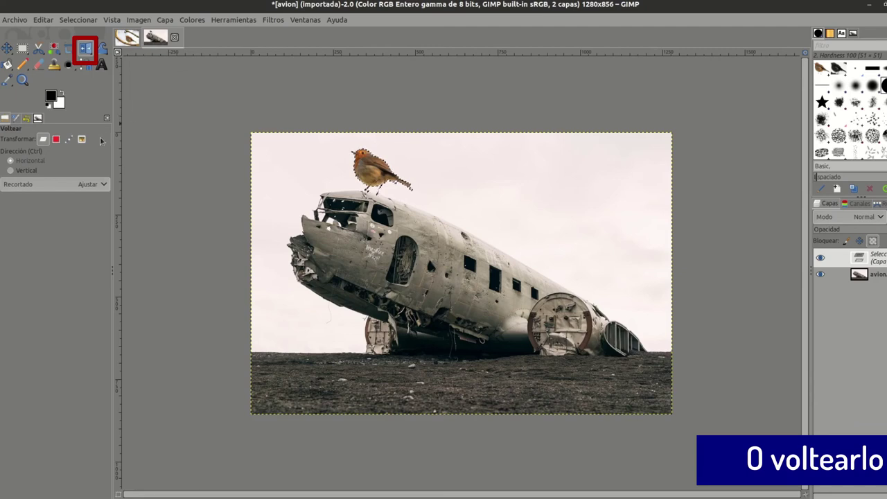
{"action": "left_click", "coordinate": [12, 167]}
{"action": "left_click", "coordinate": [13, 170]}
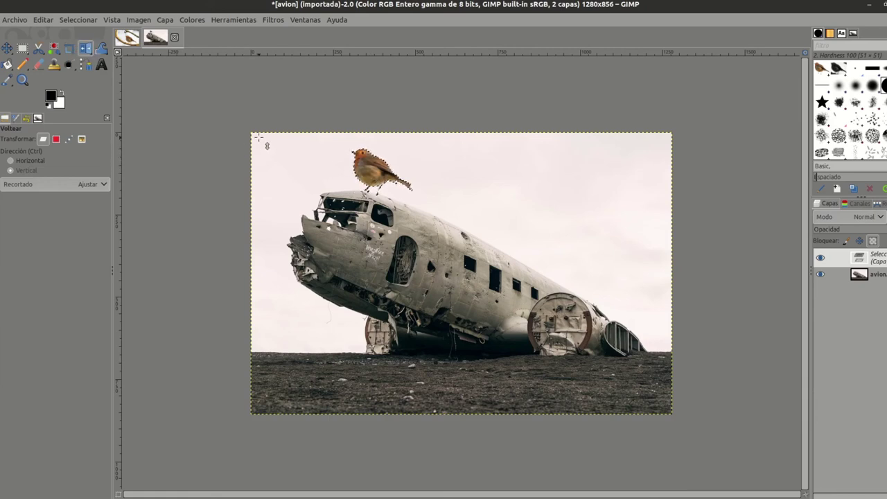
Anchor the floating bird to the airplane layer and export the image as montaje.jpg with the offered JPEG settings.
{"action": "key", "text": "ctrl+h"}
{"action": "left_click", "coordinate": [14, 20]}
{"action": "left_click", "coordinate": [19, 20]}
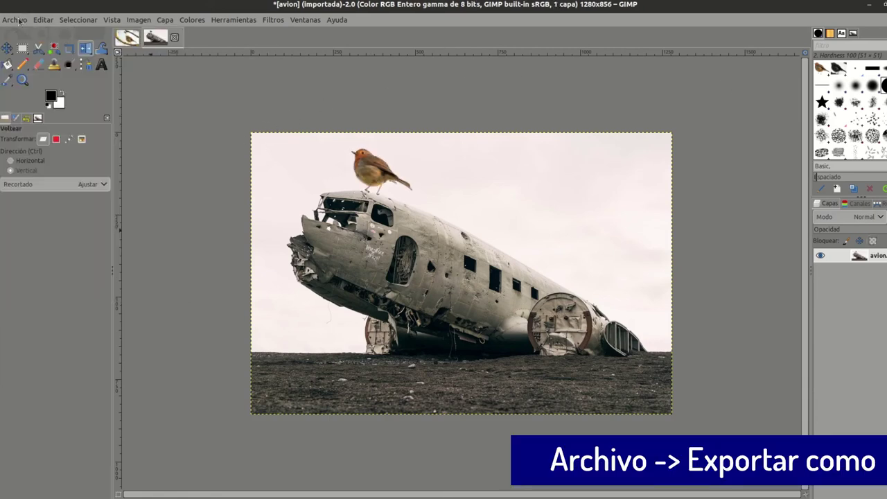
{"action": "left_click", "coordinate": [19, 21]}
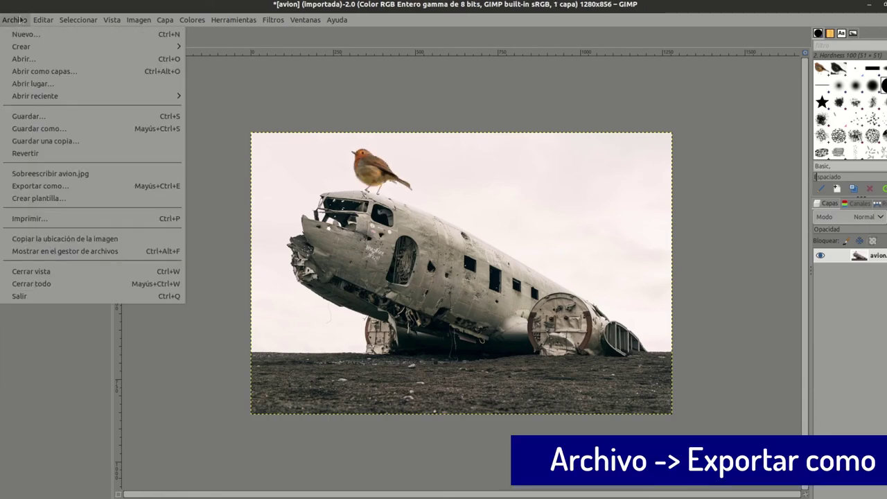
{"action": "left_click", "coordinate": [40, 185]}
{"action": "type", "text": "montaje.jpg"}
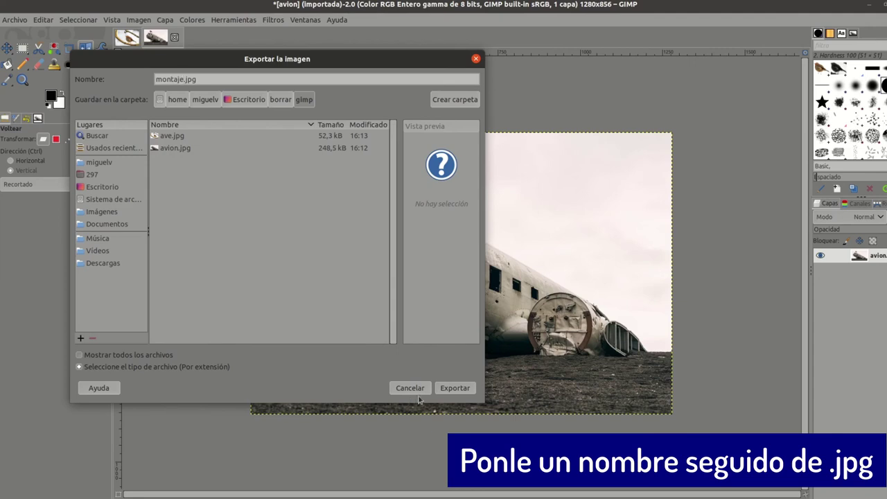
{"action": "left_click", "coordinate": [444, 390]}
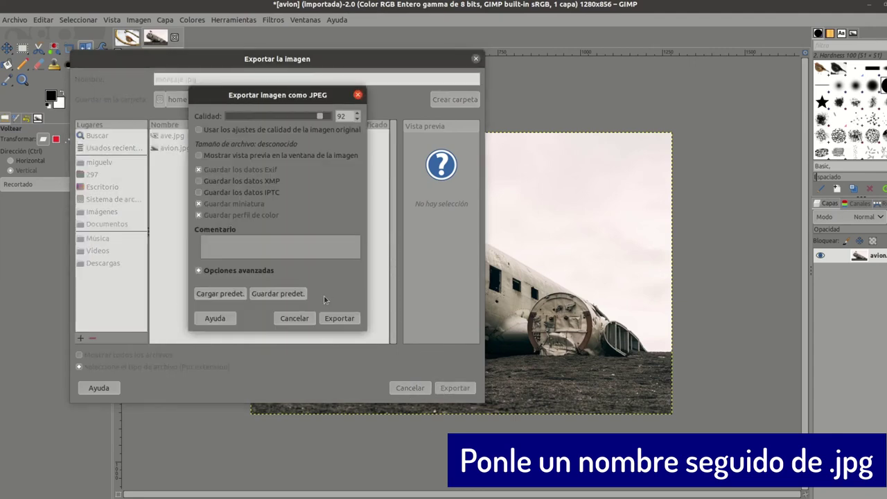
{"action": "left_click", "coordinate": [340, 319]}
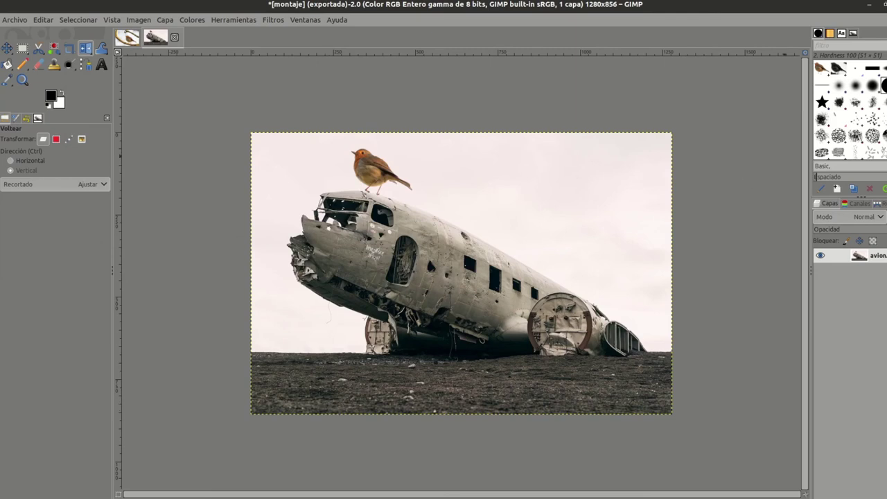
Quit GIMP, discarding the unsaved changes, and open montaje.jpg from the gimp folder in the file manager.
{"action": "key", "text": "ctrl+q"}
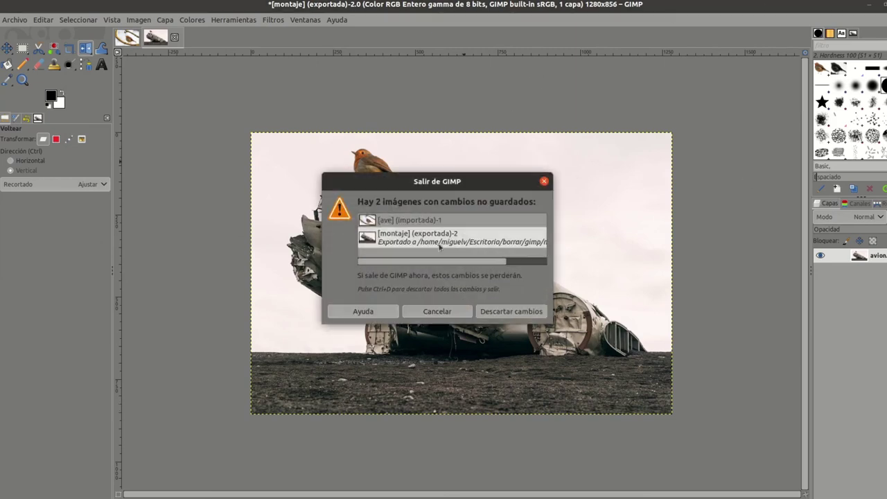
{"action": "left_click", "coordinate": [497, 314]}
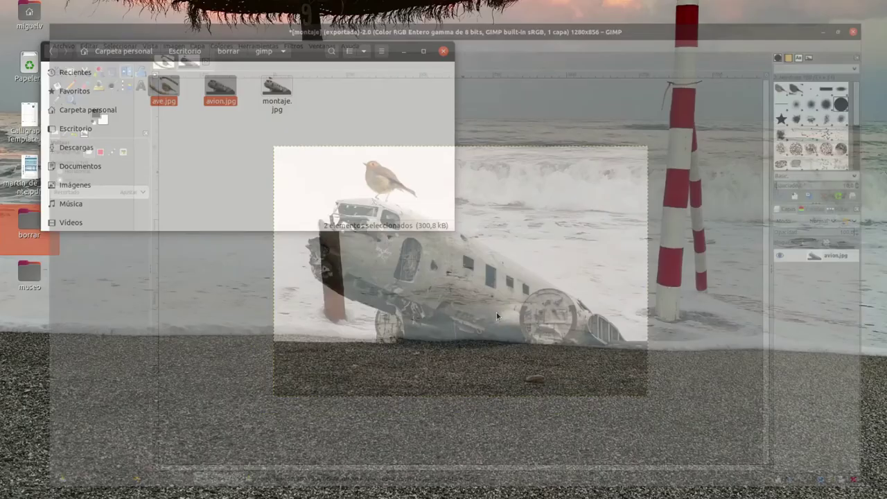
{"action": "left_click", "coordinate": [283, 90]}
{"action": "double_click", "coordinate": [282, 91]}
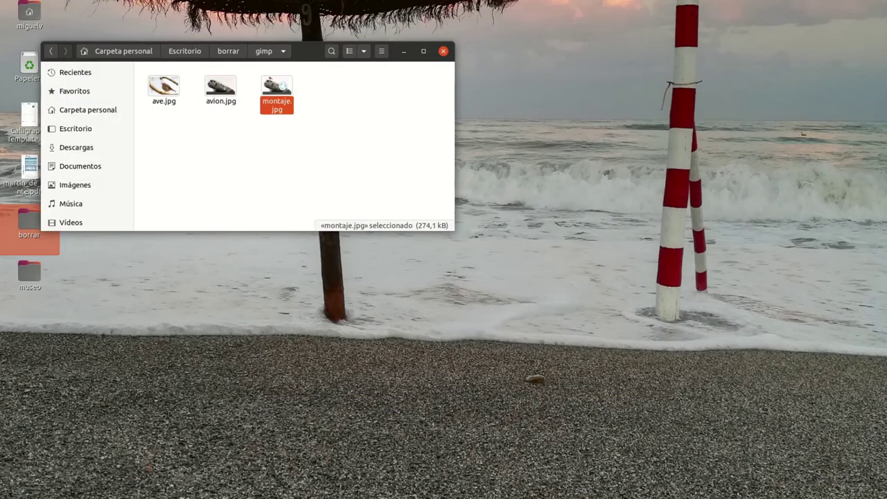